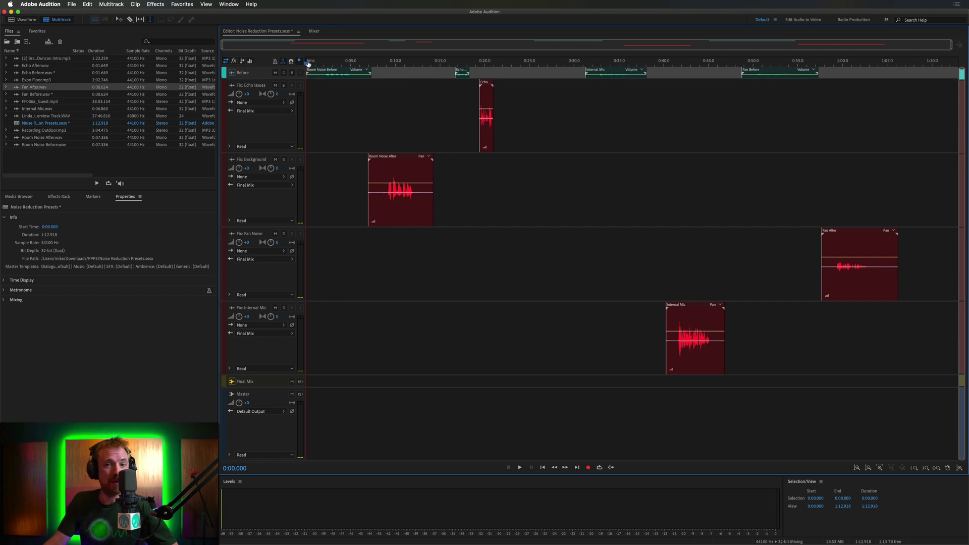
Step: Play the Room Noise Before clip from the start twice, stopping each time
{"action": "key", "text": "space"}
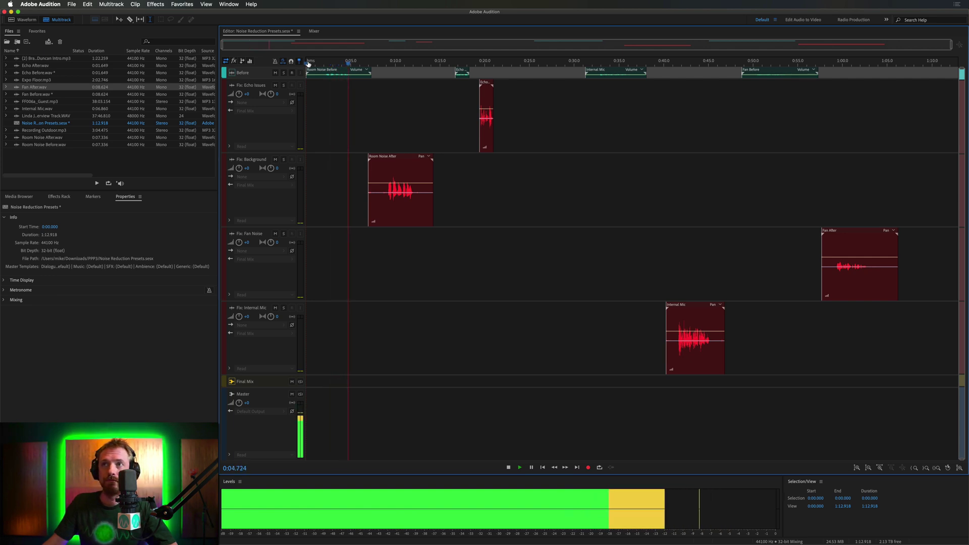
{"action": "key", "text": "space"}
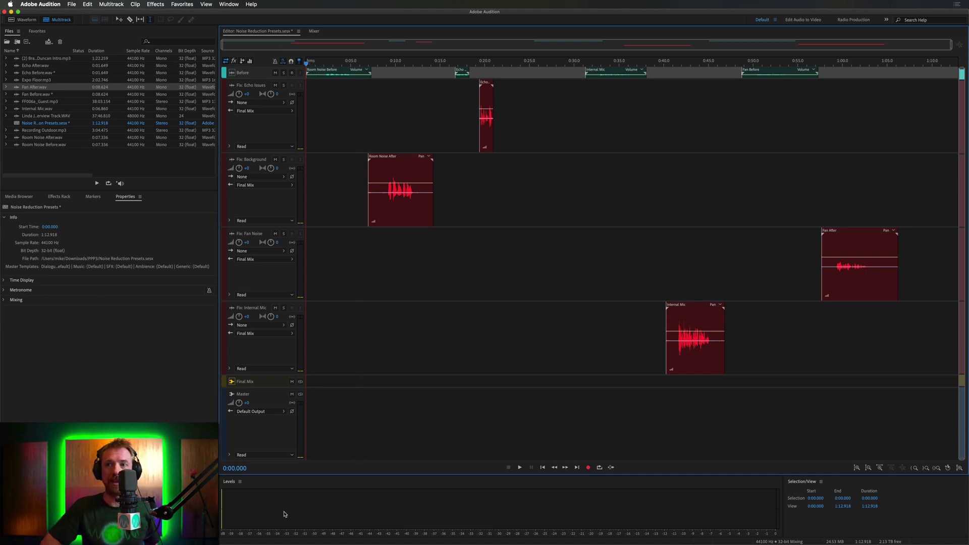
{"action": "key", "text": "space"}
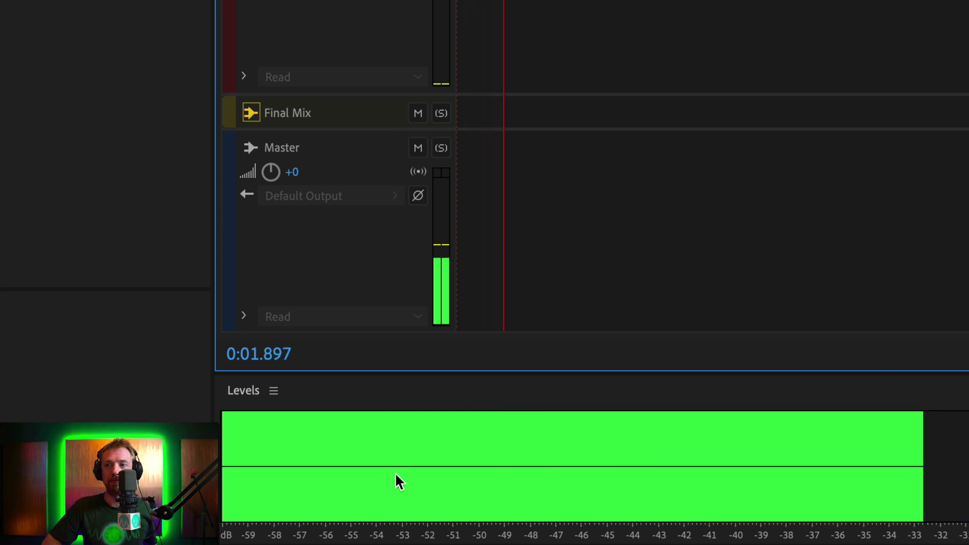
{"action": "key", "text": "space"}
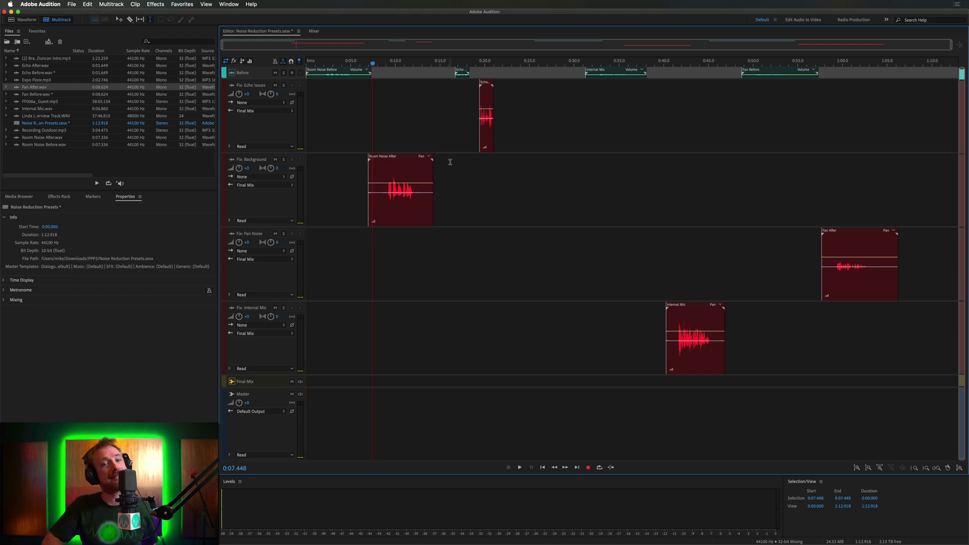
Step: Play Room Noise After, replay Room Noise Before, and jump to 0:07.4 before stopping
{"action": "key", "text": "space"}
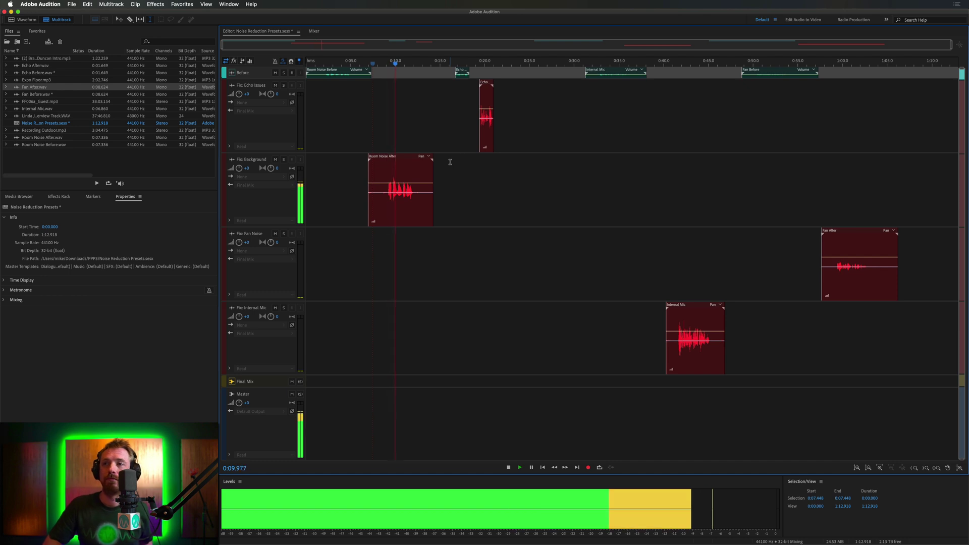
{"action": "key", "text": "space"}
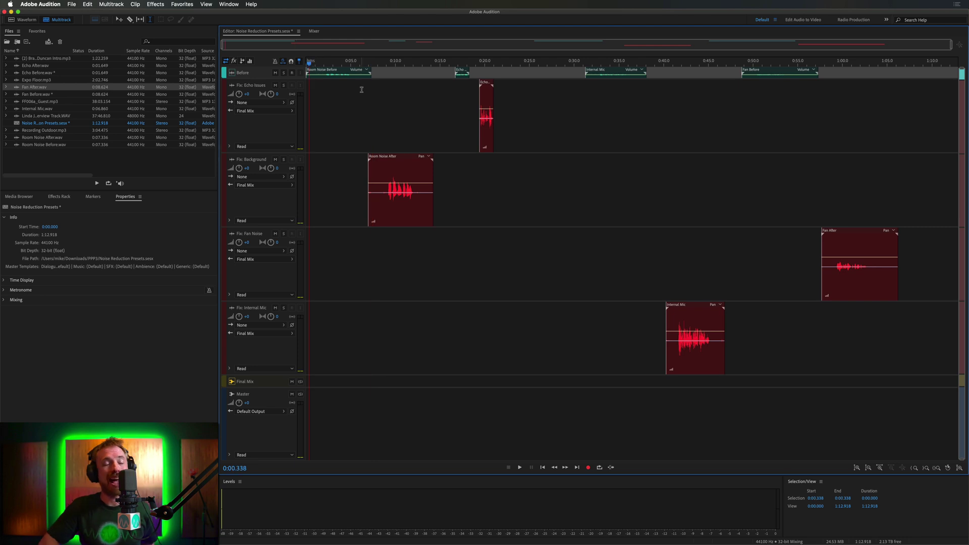
{"action": "key", "text": "space"}
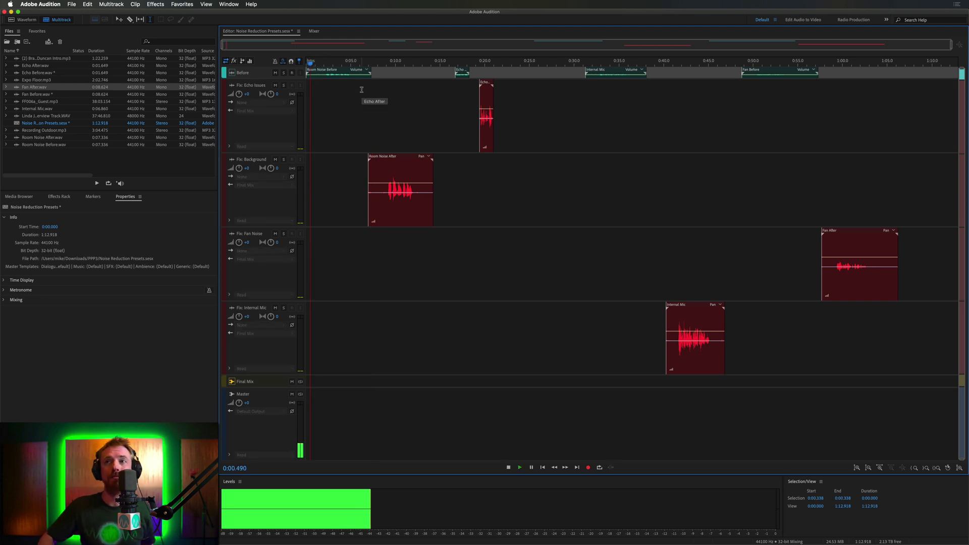
{"action": "left_click", "coordinate": [372, 63]}
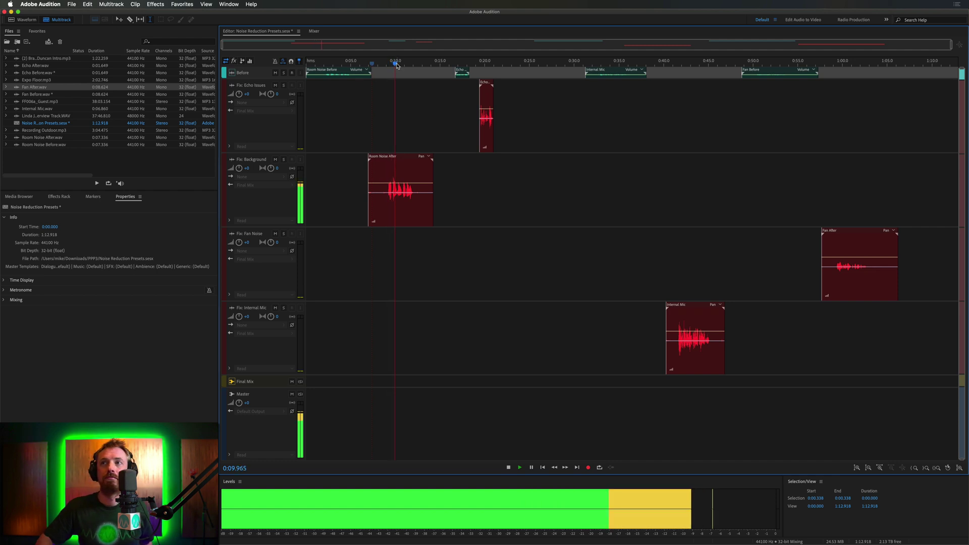
{"action": "key", "text": "space"}
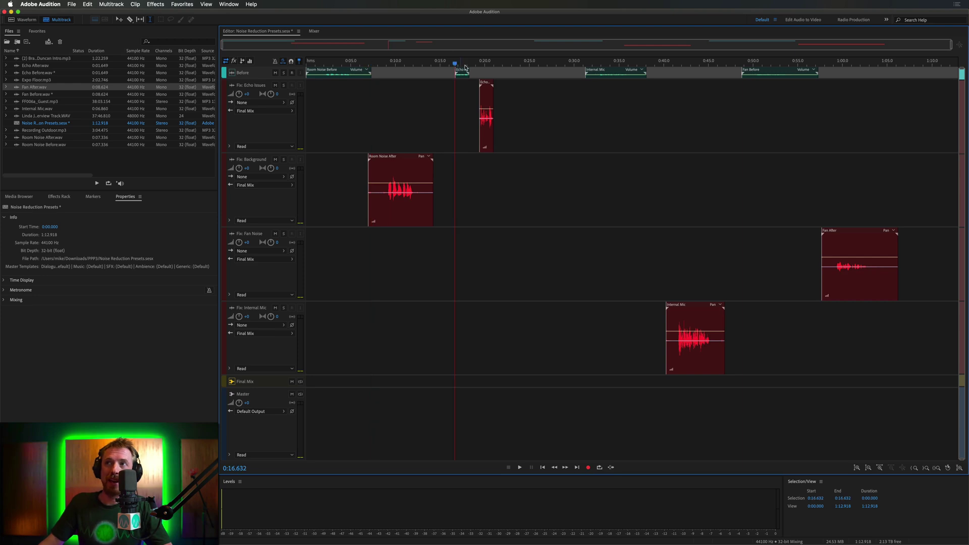
Step: Play the echo section from 0:16.6 to compare the Echo Before and After clips
{"action": "key", "text": "space"}
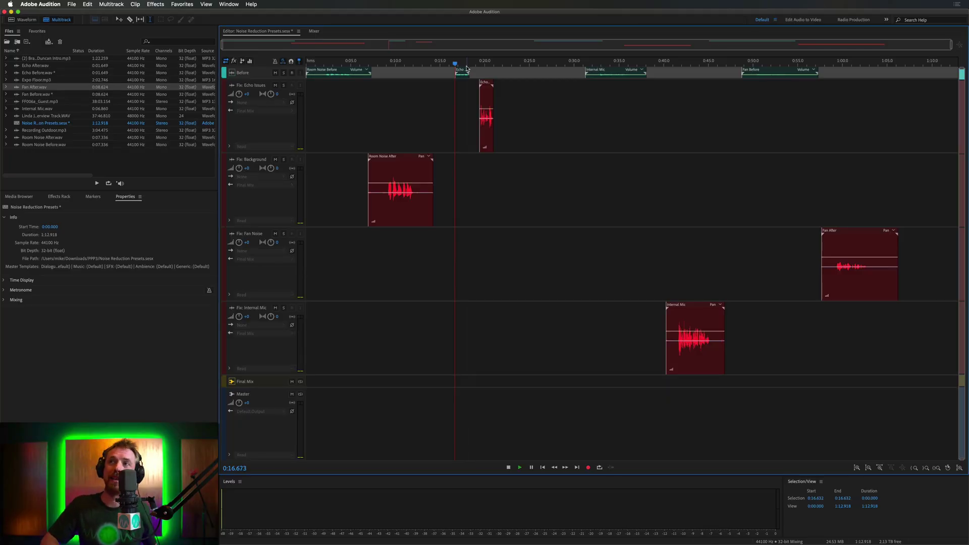
{"action": "key", "text": "space"}
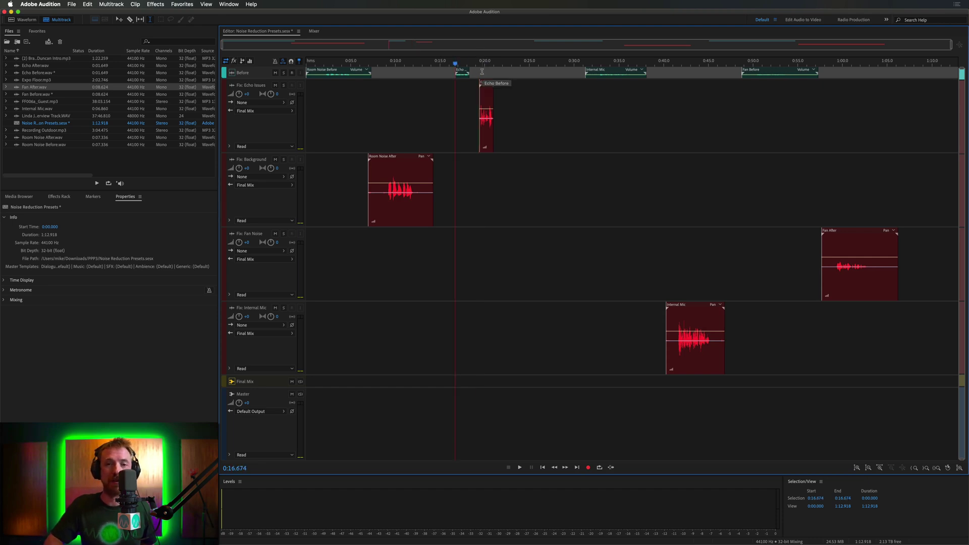
{"action": "key", "text": "space"}
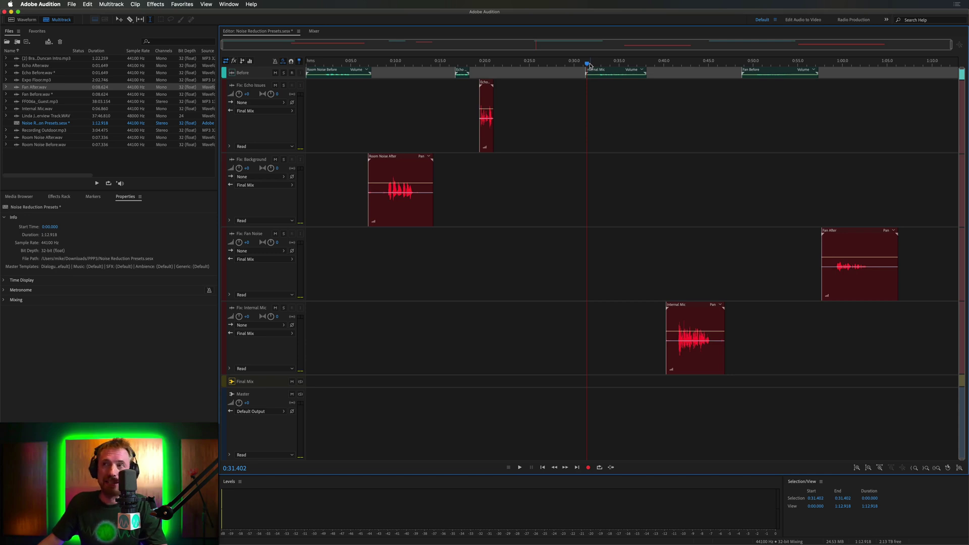
Step: Play the Internal Mic before clip from 0:31.740, then stop it
{"action": "key", "text": "space"}
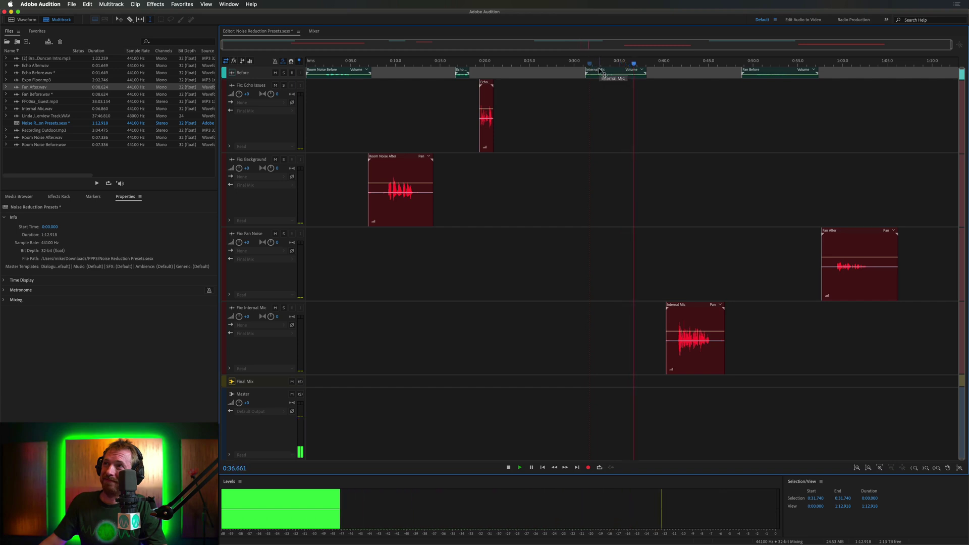
{"action": "key", "text": "space"}
{"action": "double_click", "coordinate": [600, 75]}
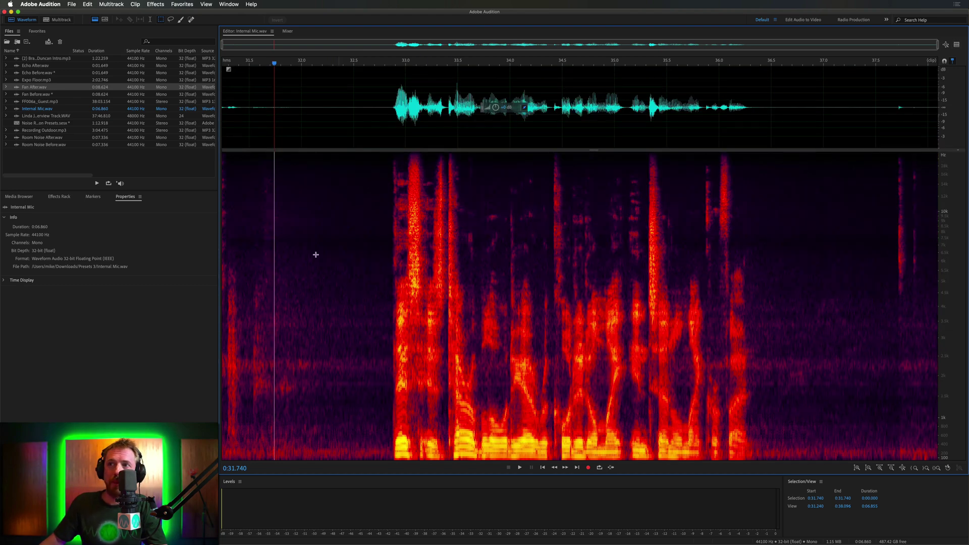
{"action": "left_click_drag", "start_coordinate": [386, 192], "coordinate": [222, 443]}
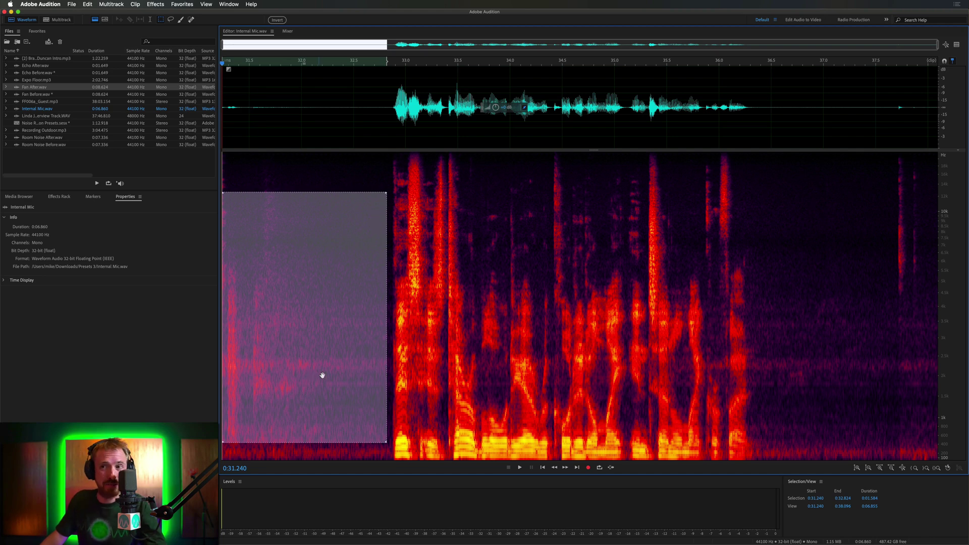
{"action": "left_click_drag", "start_coordinate": [395, 184], "coordinate": [715, 439]}
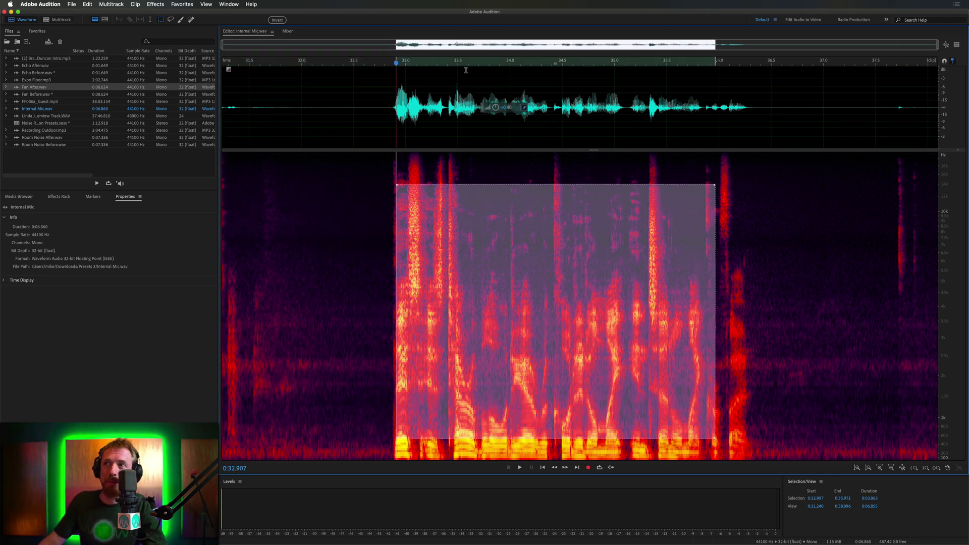
{"action": "left_click_drag", "start_coordinate": [396, 96], "coordinate": [745, 96]}
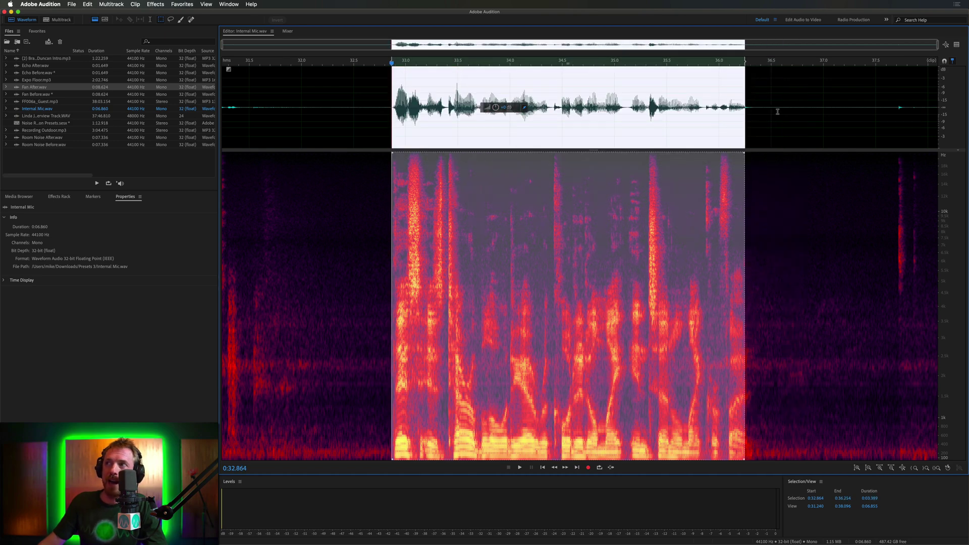
{"action": "left_click", "coordinate": [794, 272]}
{"action": "left_click", "coordinate": [58, 20]}
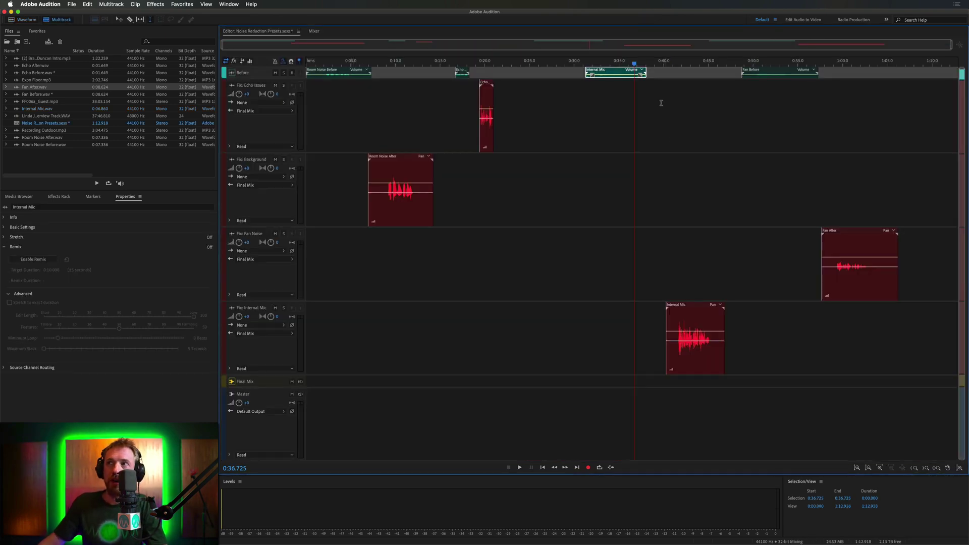
Step: Play the Internal Mic after clip from its start, then stop it
{"action": "left_click", "coordinate": [677, 63]}
{"action": "key", "text": "space"}
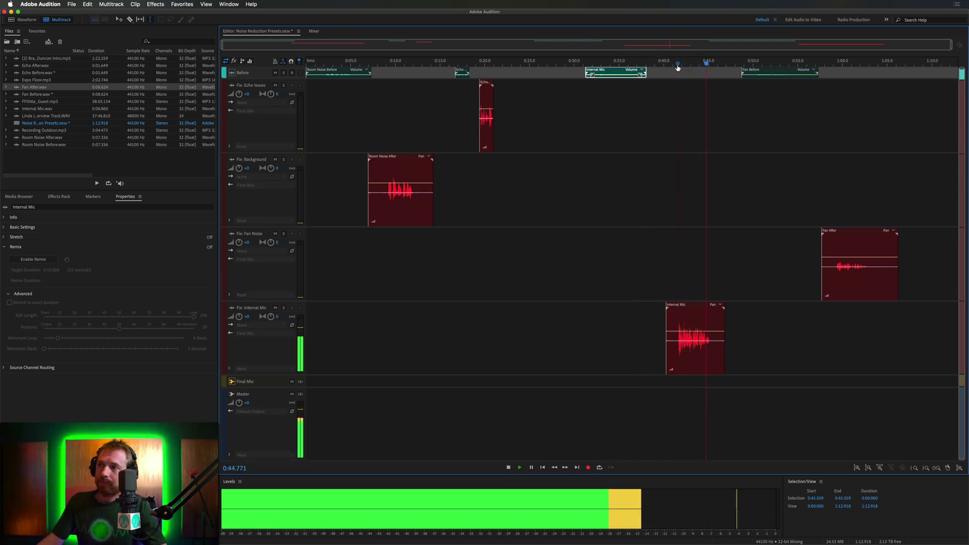
{"action": "key", "text": "space"}
{"action": "key", "text": "space"}
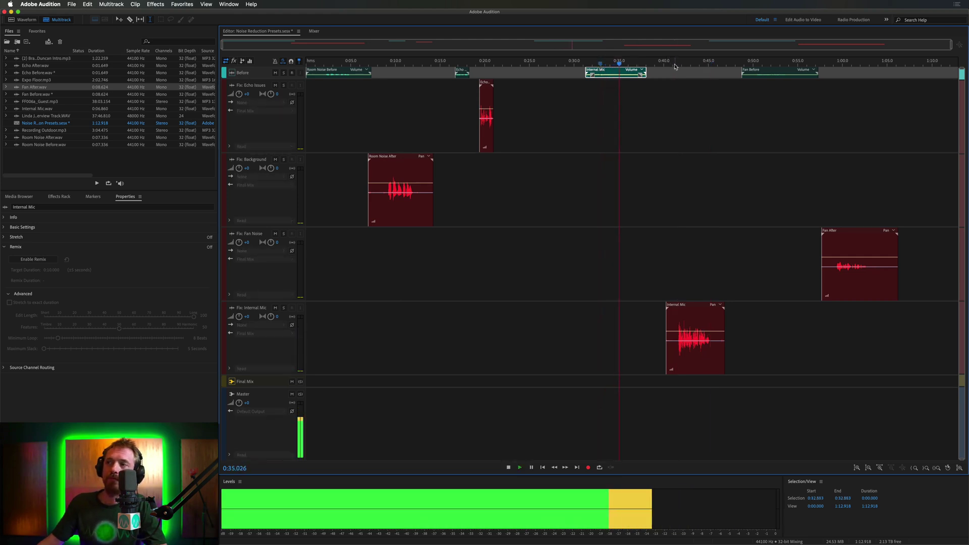
{"action": "key", "text": "space"}
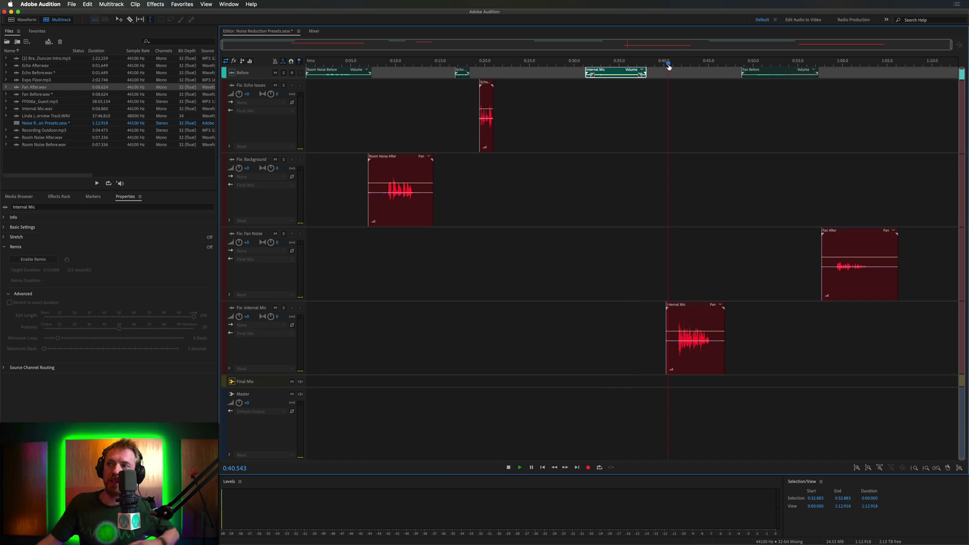
Step: Replay Internal Mic after from 0:41.5 and select the 0:40.458–0:46.510 range for mixdown
{"action": "left_click", "coordinate": [669, 64]}
{"action": "key", "text": "space"}
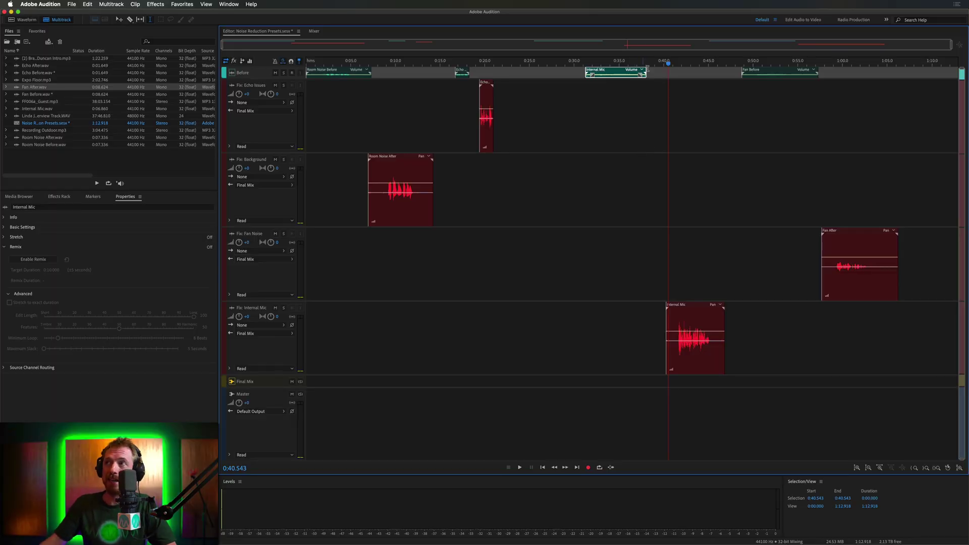
{"action": "left_click_drag", "start_coordinate": [668, 71], "coordinate": [722, 71]}
{"action": "left_click", "coordinate": [111, 4]}
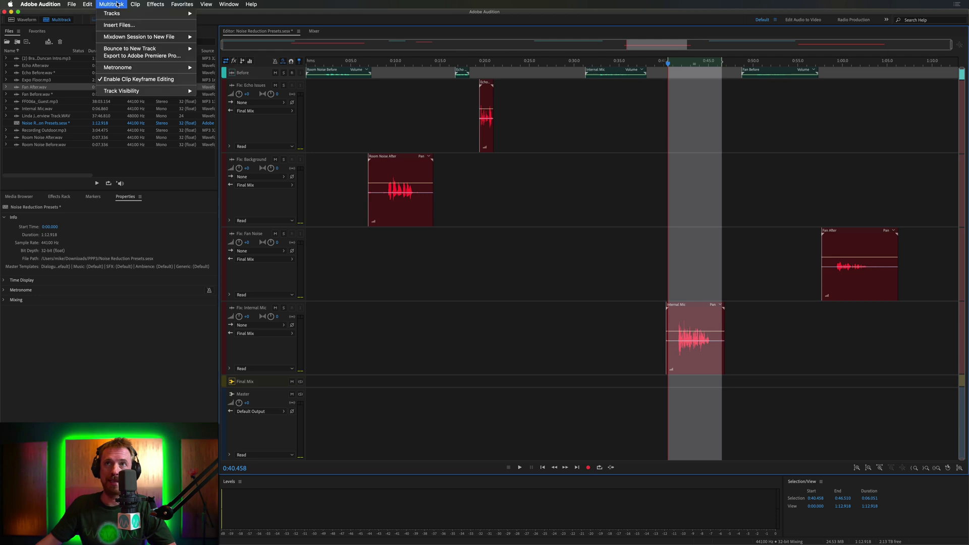
Step: Mix the selected range down to Noise Reduction Presets Mixdown 1 and mark a spectral region
{"action": "mouse_move", "coordinate": [167, 37]}
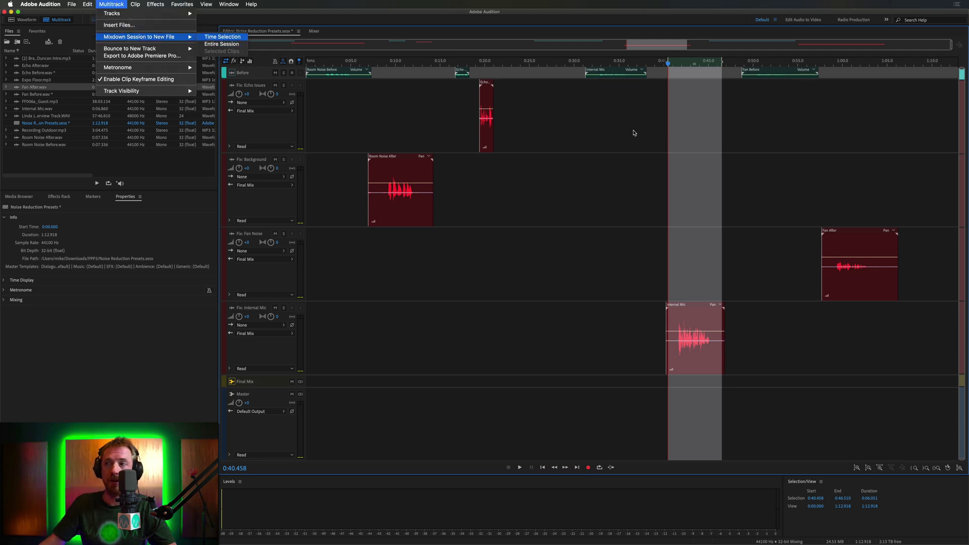
{"action": "key", "text": "Return"}
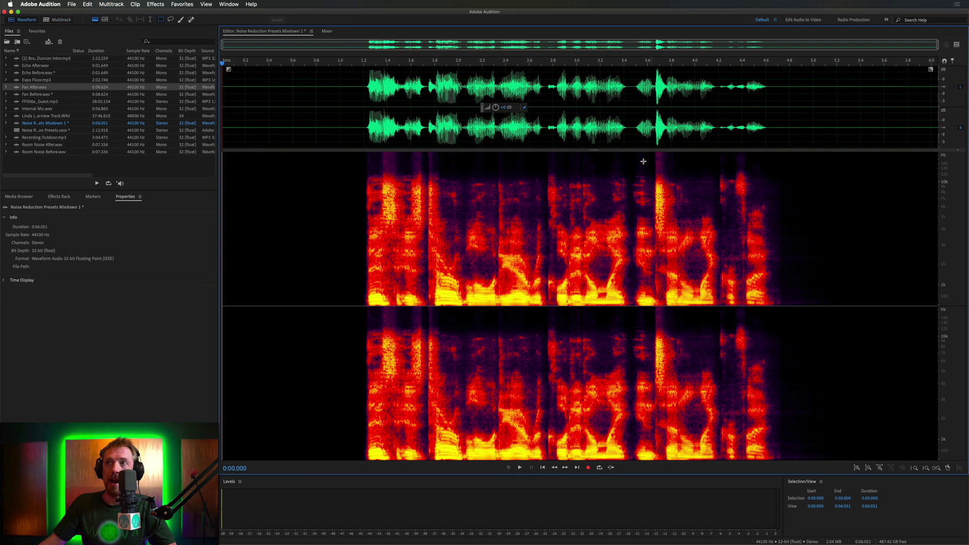
{"action": "left_click_drag", "start_coordinate": [348, 188], "coordinate": [225, 303]}
Step: Marquee-select small patches of Mixdown 1's quiet tail near 5 s and its silent opening
{"action": "mouse_move", "coordinate": [799, 187]}
{"action": "left_mouse_down"}
{"action": "mouse_move", "coordinate": [847, 218]}
{"action": "mouse_move", "coordinate": [904, 299]}
{"action": "left_mouse_up"}
{"action": "left_click_drag", "start_coordinate": [352, 188], "coordinate": [251, 295]}
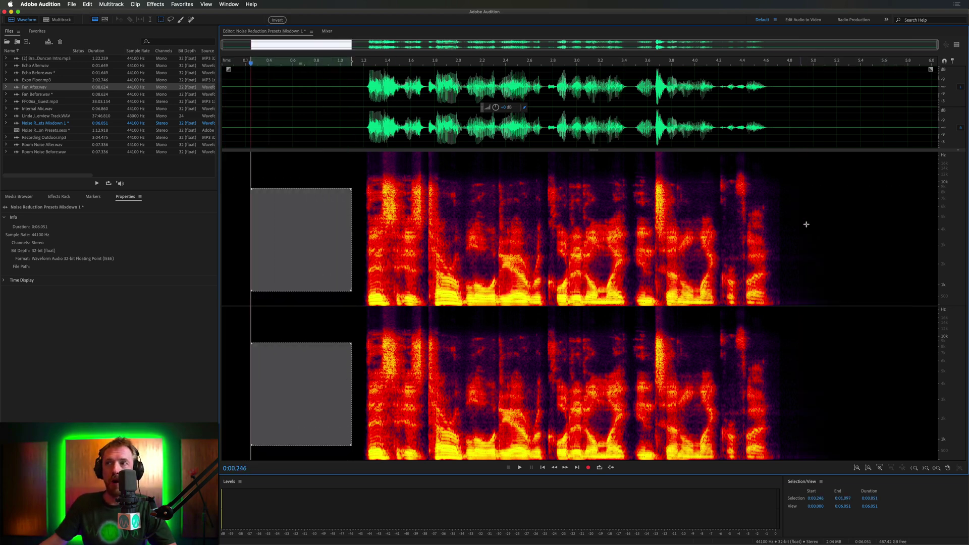
{"action": "left_click_drag", "start_coordinate": [786, 200], "coordinate": [839, 236]}
{"action": "left_click_drag", "start_coordinate": [887, 299], "coordinate": [888, 299]}
{"action": "left_click_drag", "start_coordinate": [337, 231], "coordinate": [302, 271]}
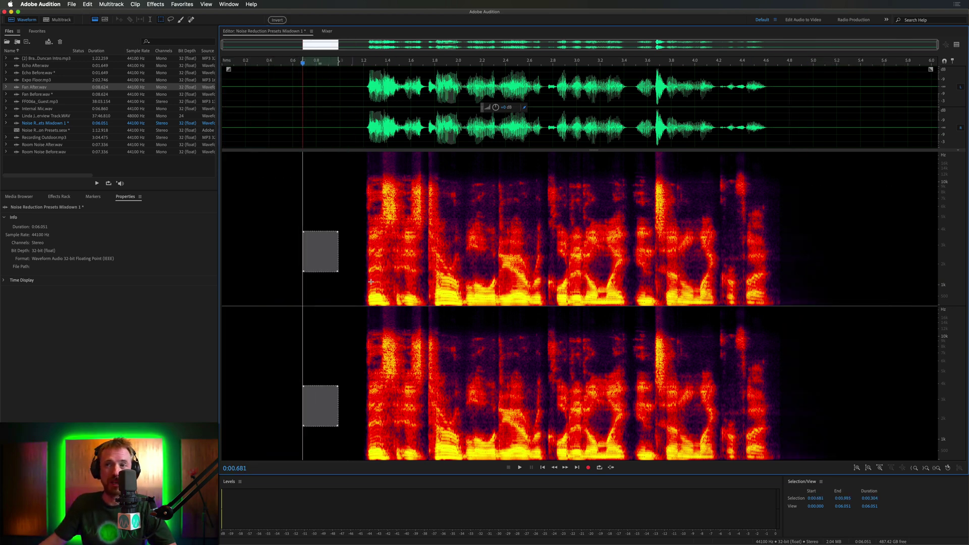
Step: Inspect the Internal Mic spectrogram, selecting post-speech background noise and the speech near 33 s
{"action": "left_click", "coordinate": [53, 20]}
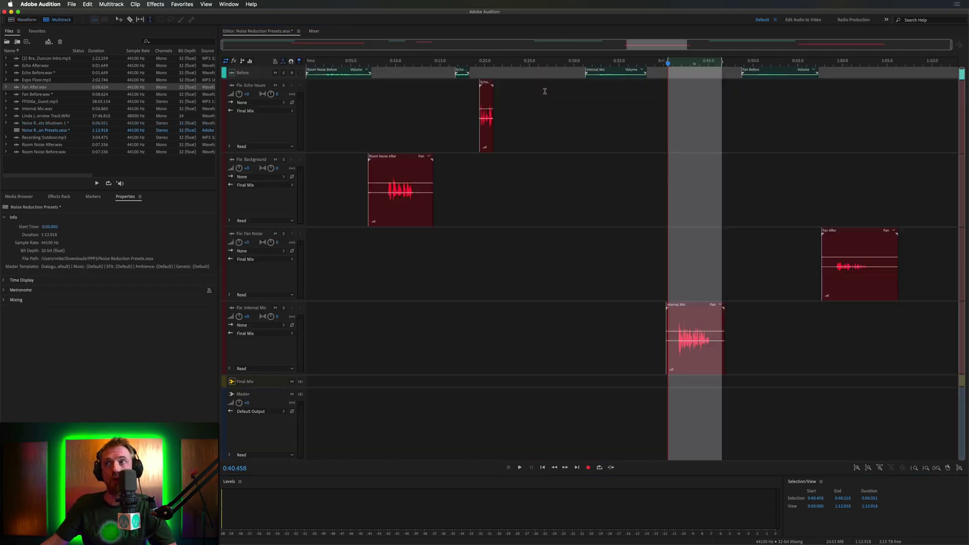
{"action": "double_click", "coordinate": [605, 74]}
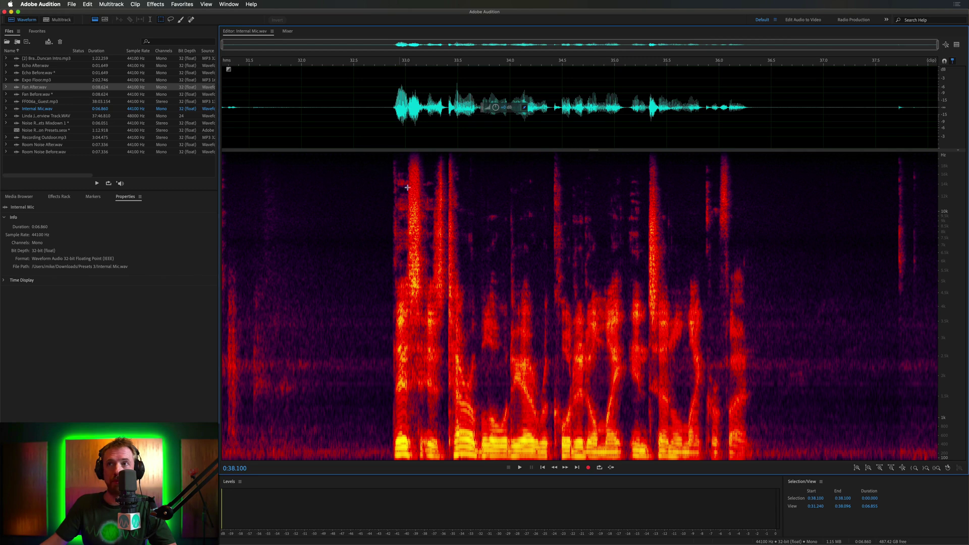
{"action": "left_click_drag", "start_coordinate": [375, 193], "coordinate": [250, 393]}
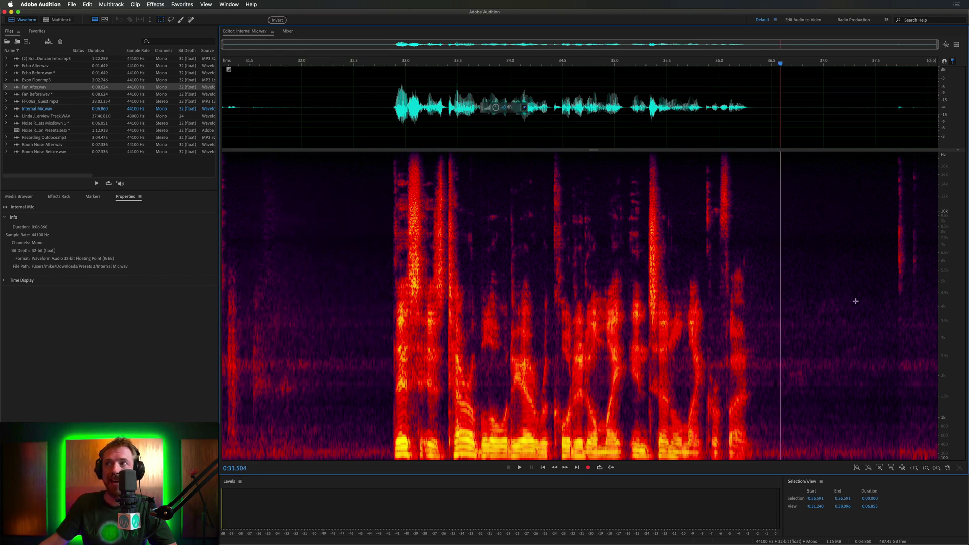
{"action": "left_click_drag", "start_coordinate": [780, 191], "coordinate": [886, 359]}
{"action": "left_click_drag", "start_coordinate": [396, 99], "coordinate": [714, 121]}
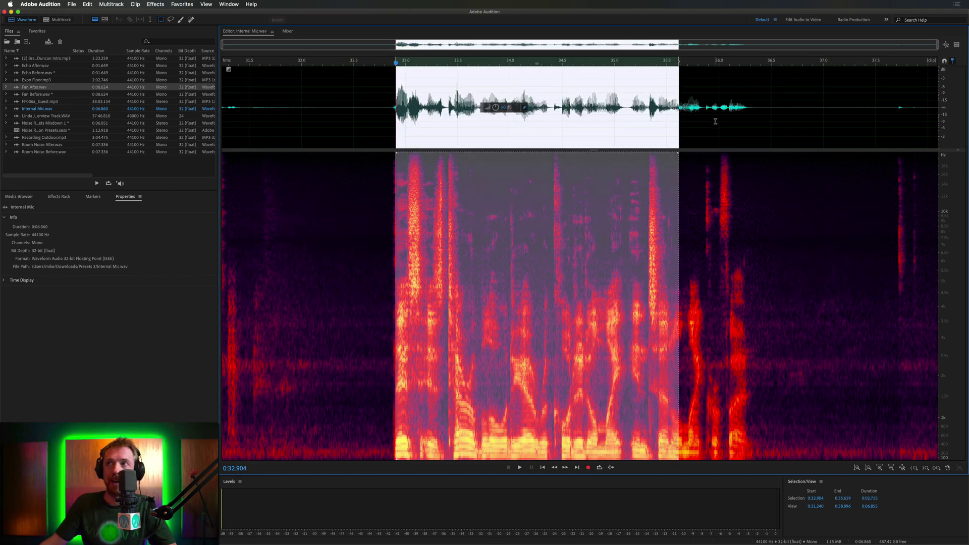
{"action": "left_click", "coordinate": [716, 121]}
{"action": "left_click", "coordinate": [59, 21]}
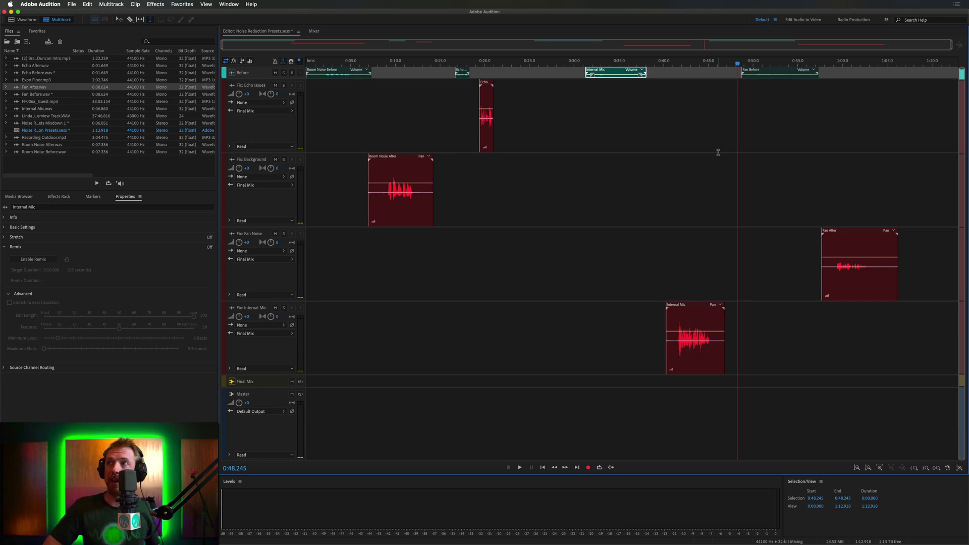
{"action": "key", "text": "space"}
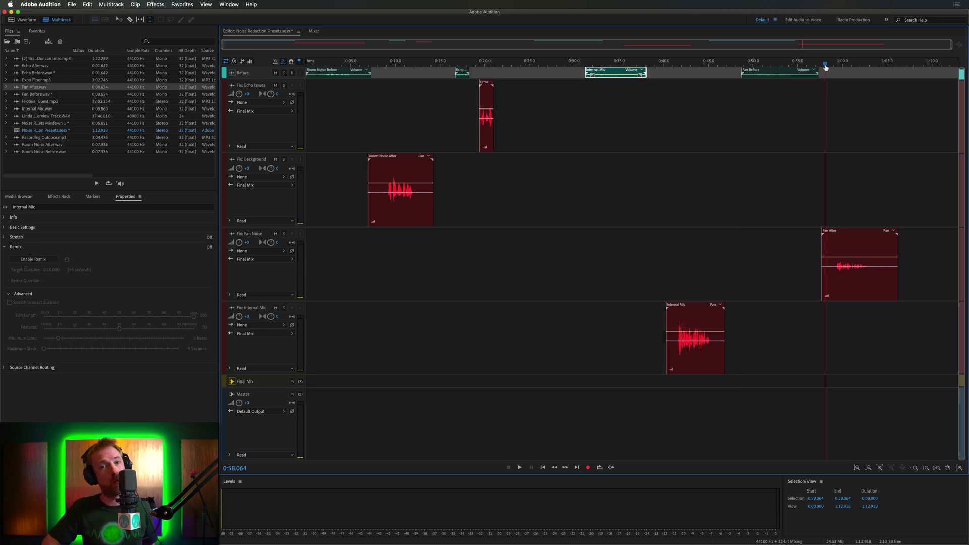
{"action": "key", "text": "space"}
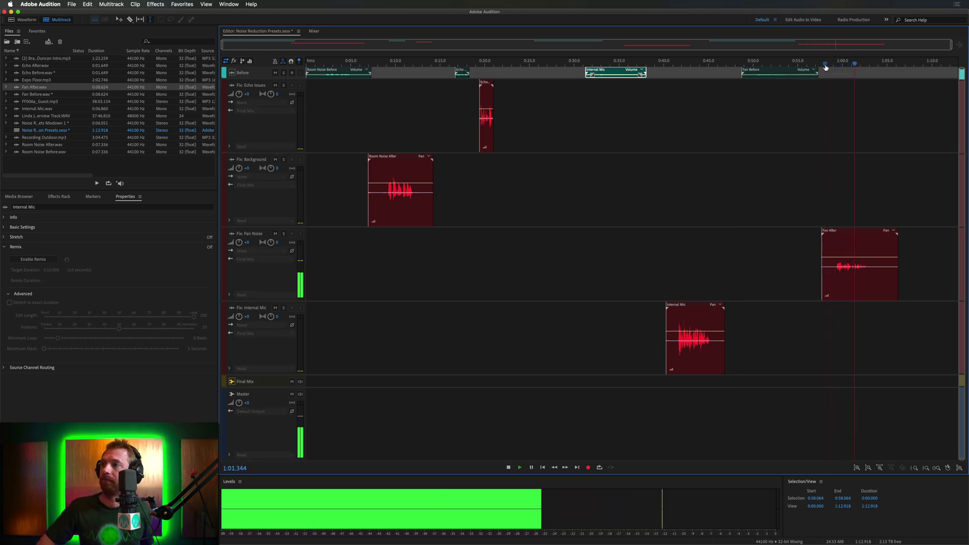
{"action": "key", "text": "space"}
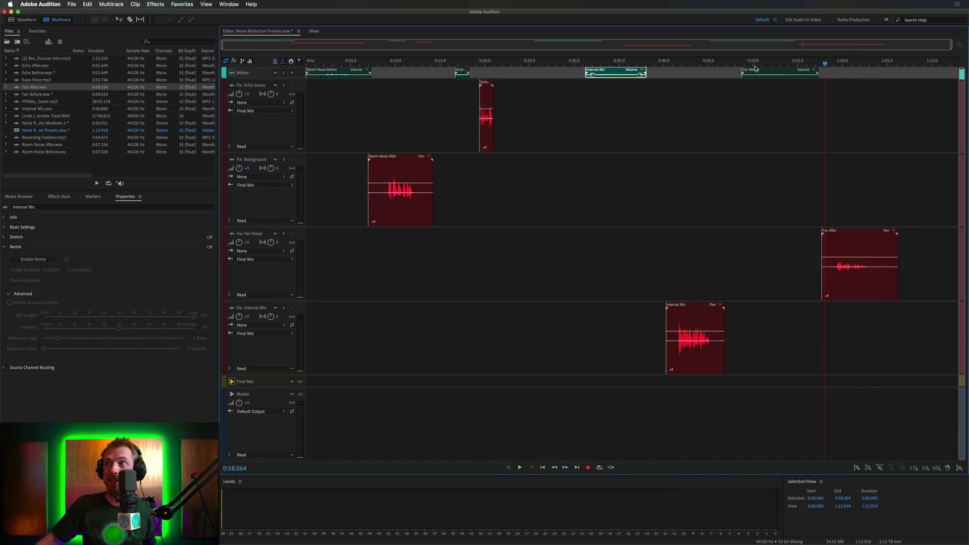
{"action": "key", "text": "space"}
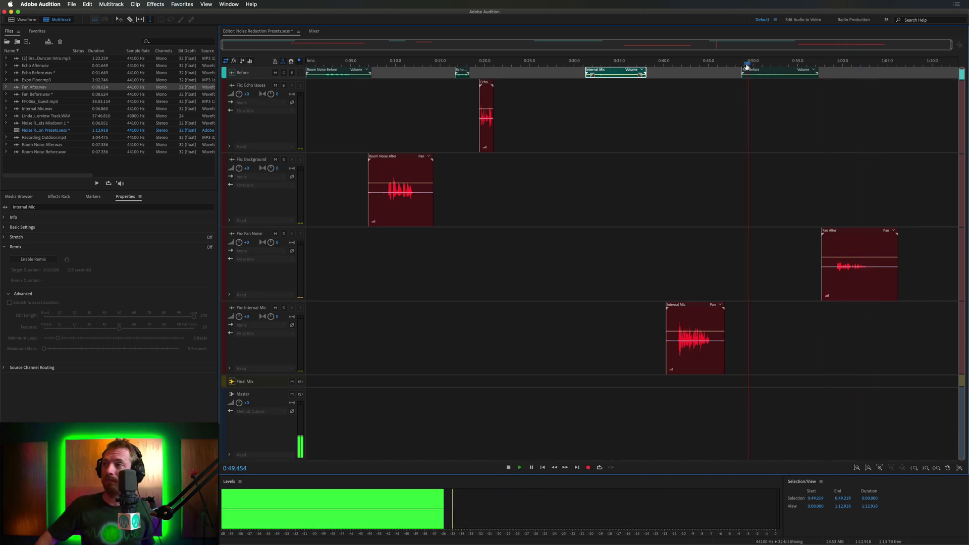
{"action": "left_click", "coordinate": [823, 64]}
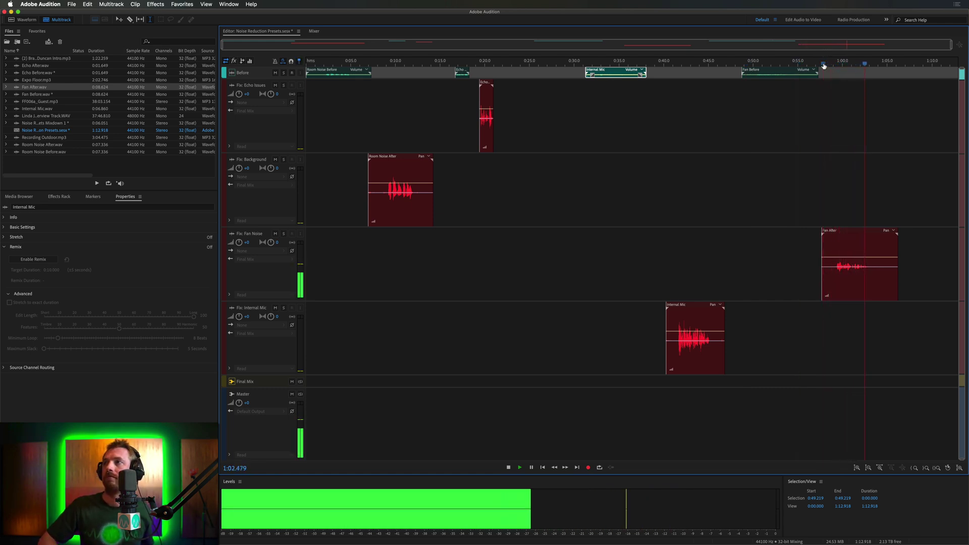
{"action": "key", "text": "space"}
Step: Inspect Fan Before's spectrogram fan noise, then select 0:58.021–1:06.105 over Fan After
{"action": "double_click", "coordinate": [780, 73]}
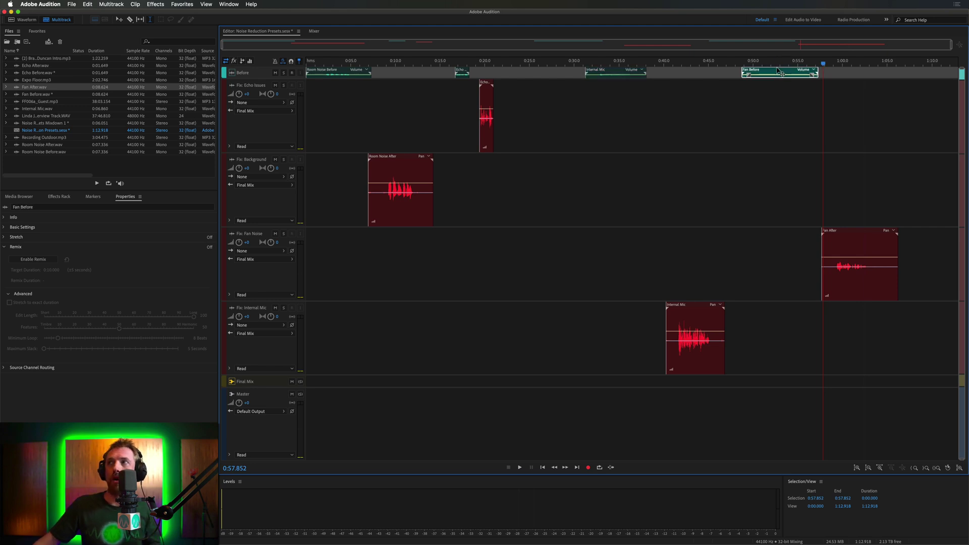
{"action": "mouse_move", "coordinate": [352, 186]}
{"action": "left_mouse_down"}
{"action": "mouse_move", "coordinate": [335, 201]}
{"action": "mouse_move", "coordinate": [222, 441]}
{"action": "left_mouse_up"}
{"action": "left_click_drag", "start_coordinate": [648, 184], "coordinate": [895, 377]}
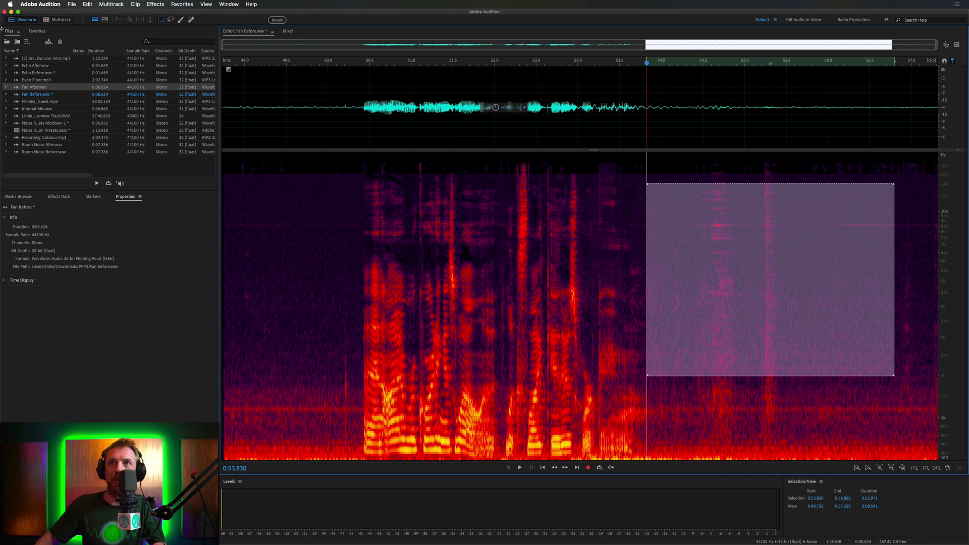
{"action": "left_click", "coordinate": [55, 21]}
{"action": "left_click_drag", "start_coordinate": [824, 180], "coordinate": [897, 174]}
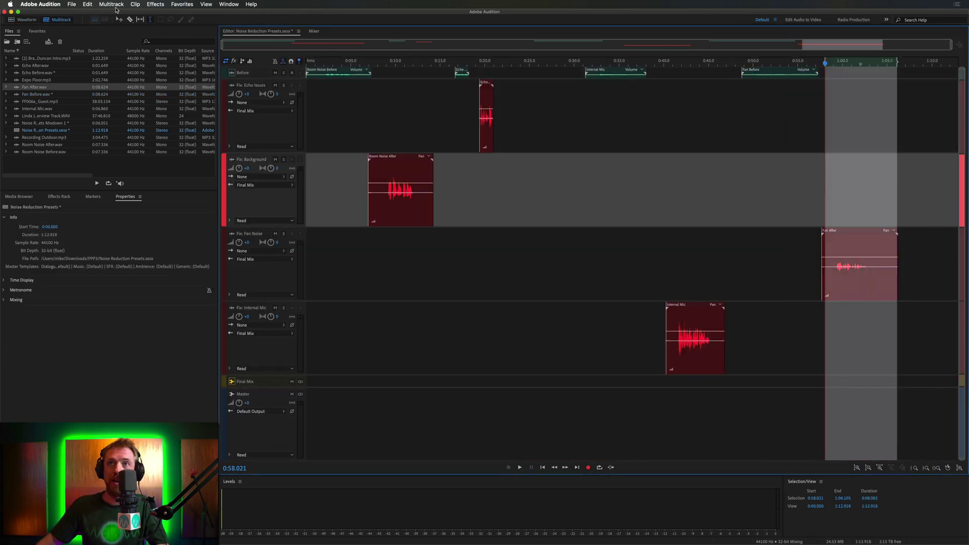
Step: Mix the time selection down to Noise Reduction Presets Mixdown 2 and select its silent opening
{"action": "left_click", "coordinate": [111, 5]}
{"action": "mouse_move", "coordinate": [167, 37]}
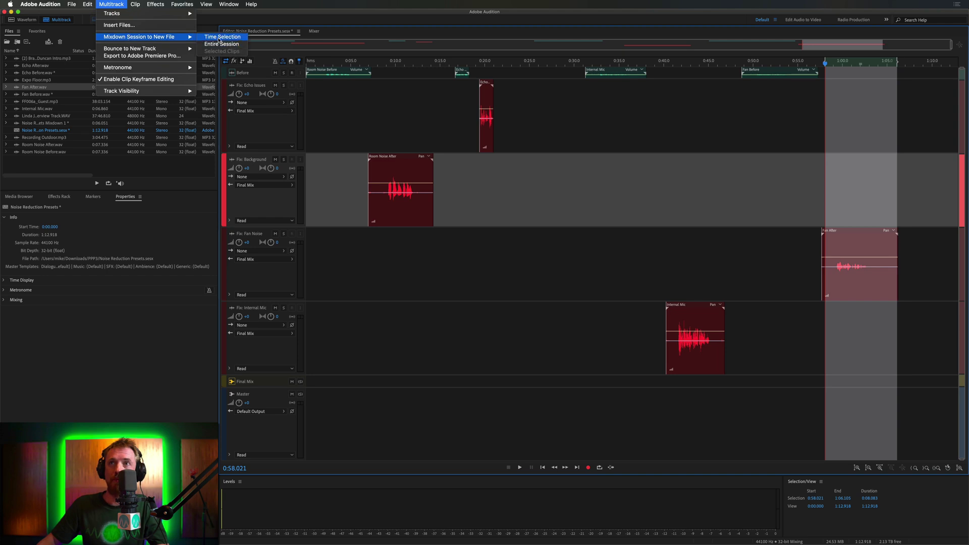
{"action": "left_click", "coordinate": [221, 37]}
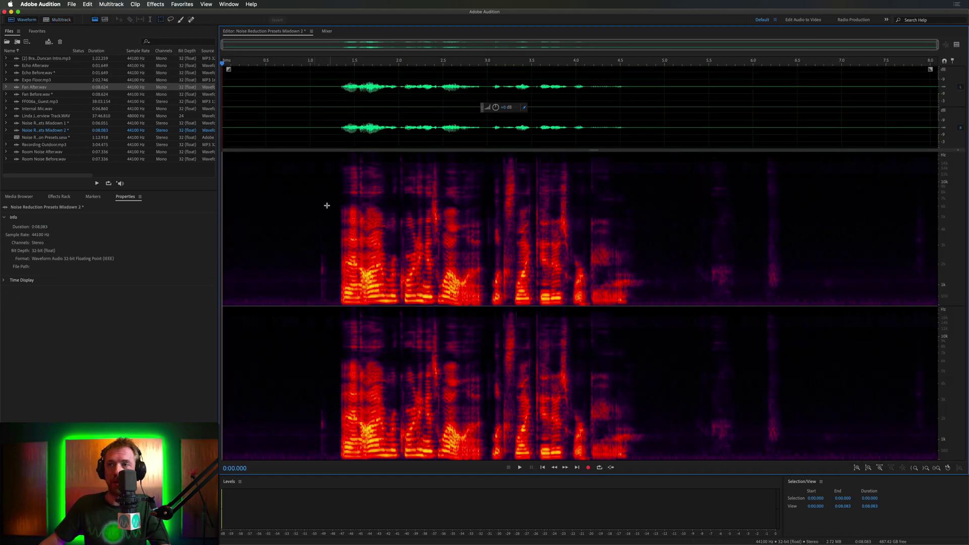
{"action": "left_click_drag", "start_coordinate": [329, 203], "coordinate": [233, 305]}
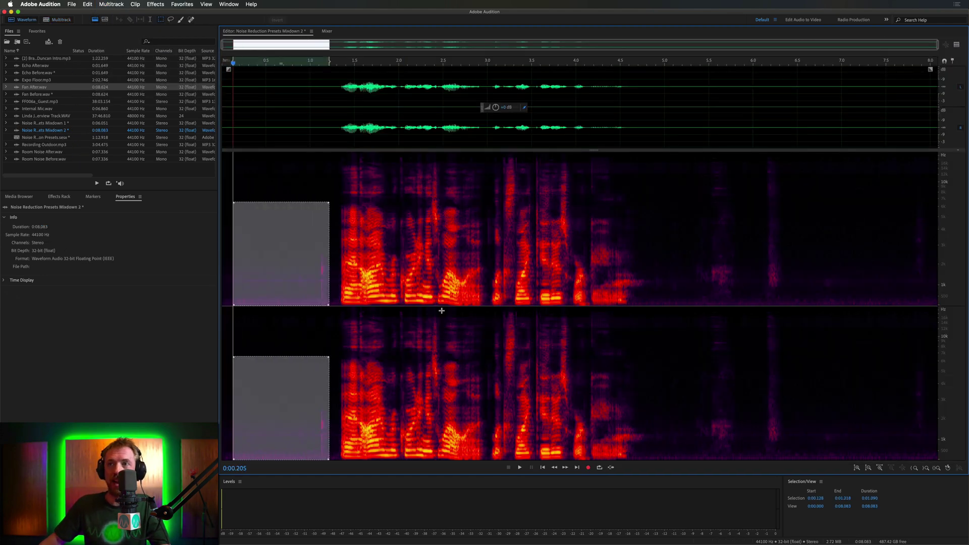
Step: Select a quiet tail patch in Mixdown 2, clear it, and move the playhead back to about 1.1 s
{"action": "left_click_drag", "start_coordinate": [662, 230], "coordinate": [883, 311]}
{"action": "left_click", "coordinate": [305, 234]}
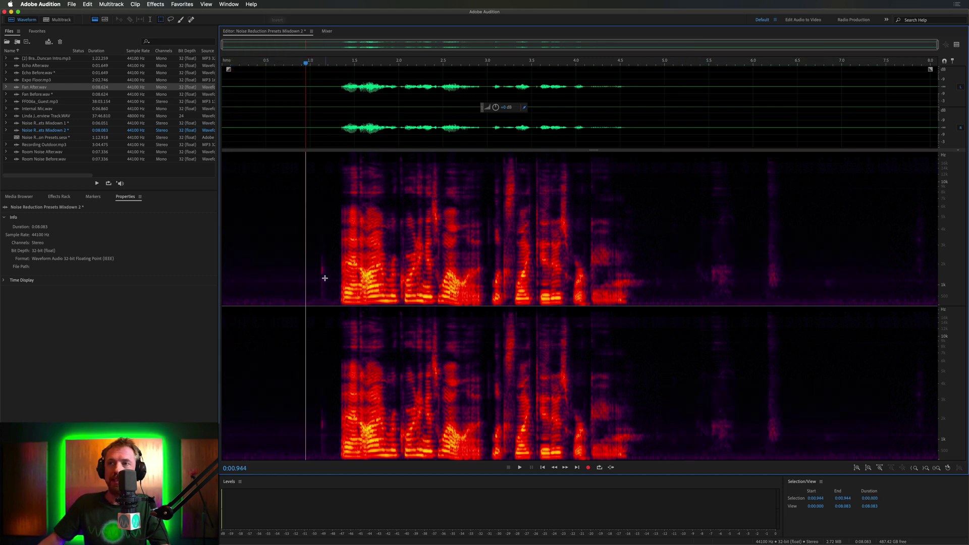
{"action": "left_click", "coordinate": [324, 275]}
{"action": "left_click", "coordinate": [713, 255]}
{"action": "left_click", "coordinate": [803, 259]}
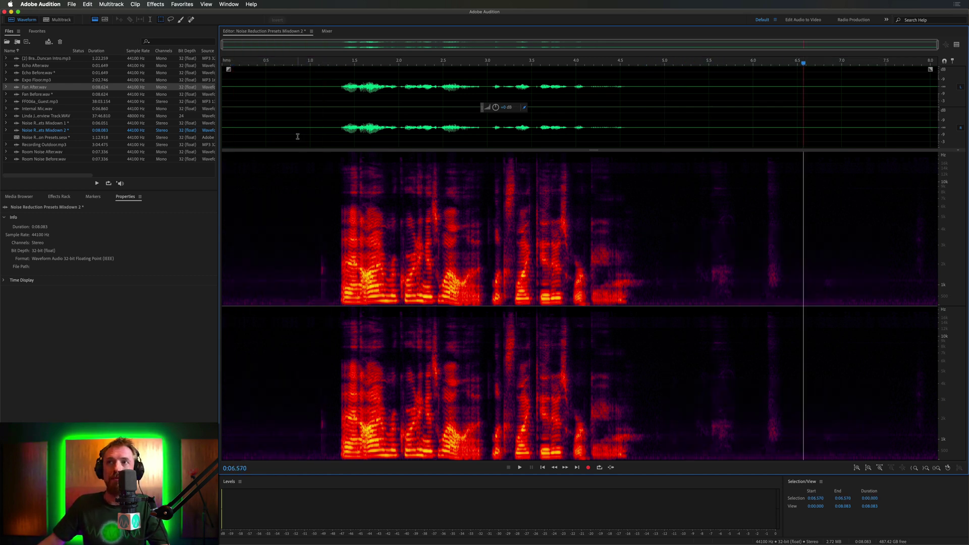
{"action": "left_click", "coordinate": [320, 133]}
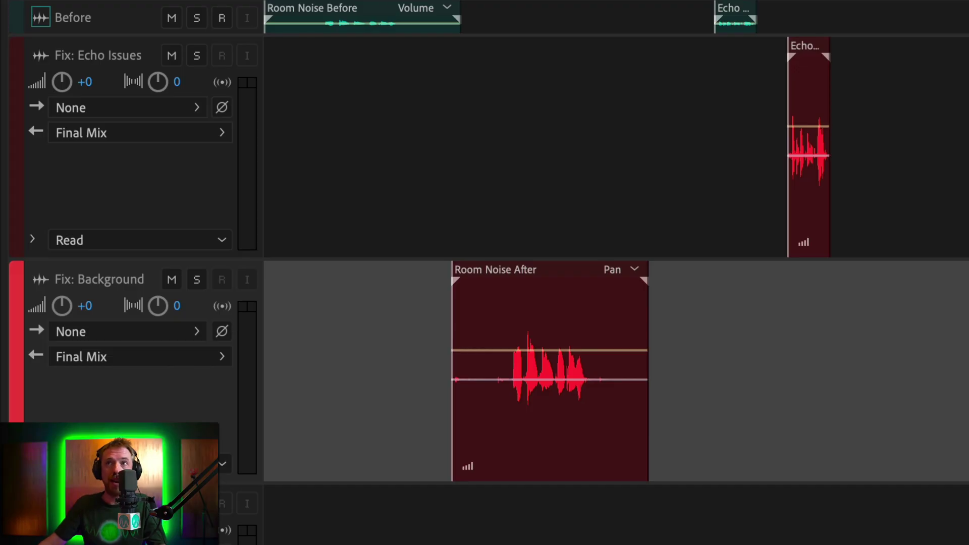
Step: Select the Fix: Echo Issues, Fix: Background and Fix: Fan Noise tracks in turn
{"action": "left_click", "coordinate": [380, 80]}
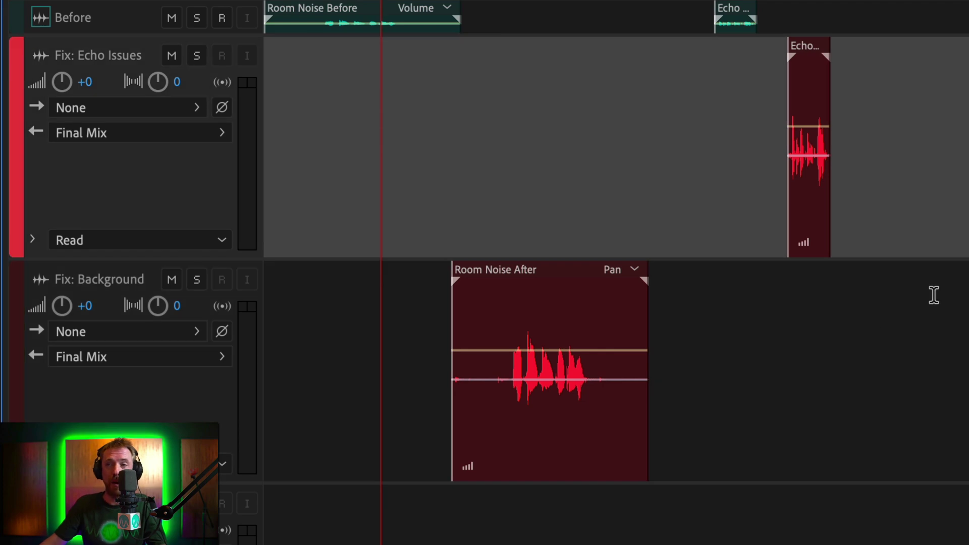
{"action": "left_click", "coordinate": [384, 353]}
{"action": "scroll", "coordinate": [638, 422], "scroll_direction": "down", "scroll_amount": 3}
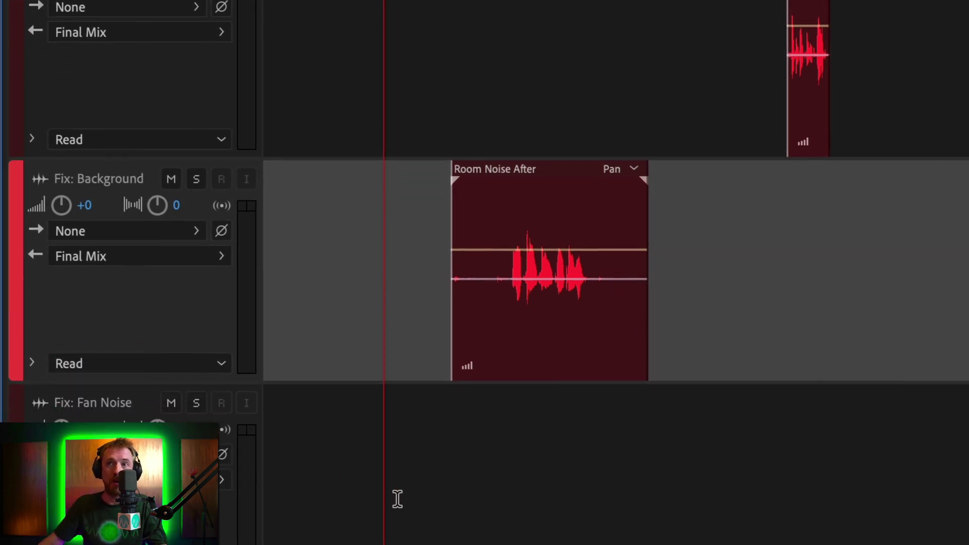
{"action": "scroll", "coordinate": [397, 498], "scroll_direction": "down", "scroll_amount": 10}
{"action": "left_click", "coordinate": [397, 499]}
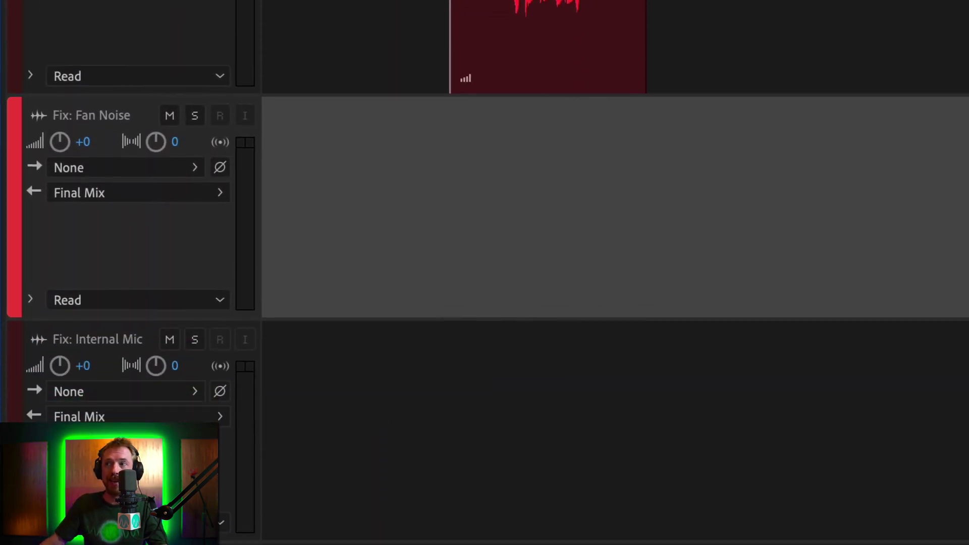